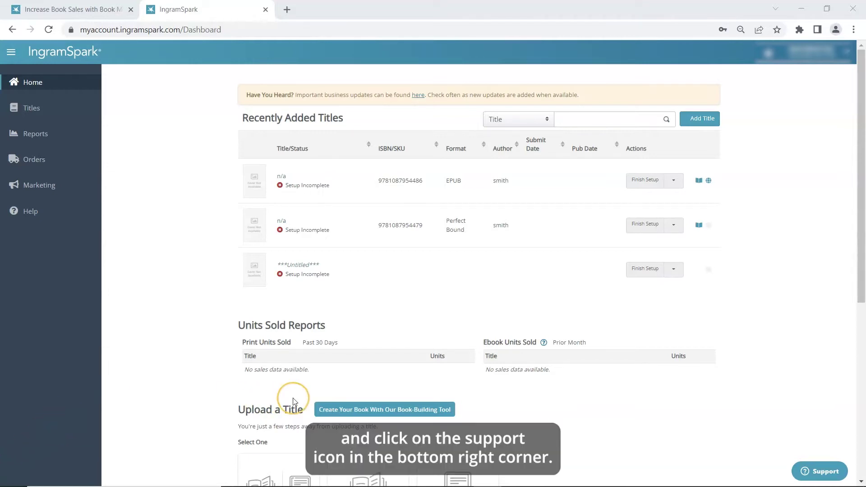
Search the Help Center for 'file' instead of 'setup' and open the Title Setup Instructions article
{"action": "left_click", "coordinate": [813, 472]}
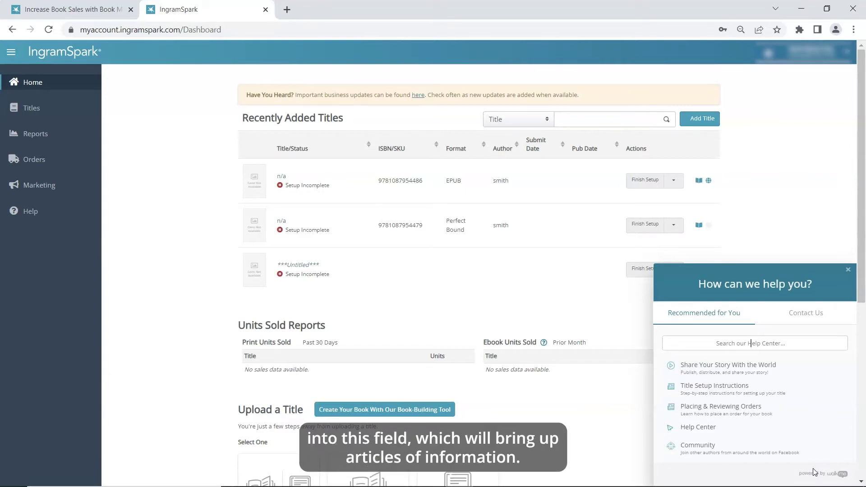
{"action": "type", "text": "set"}
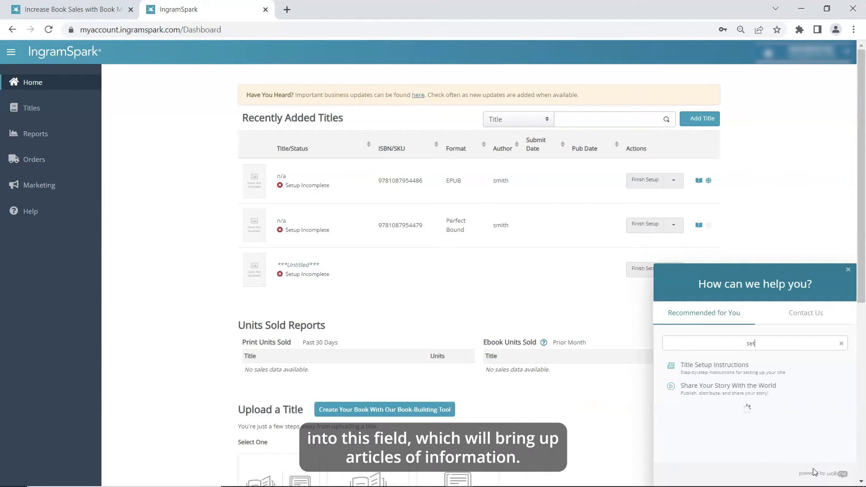
{"action": "type", "text": "up"}
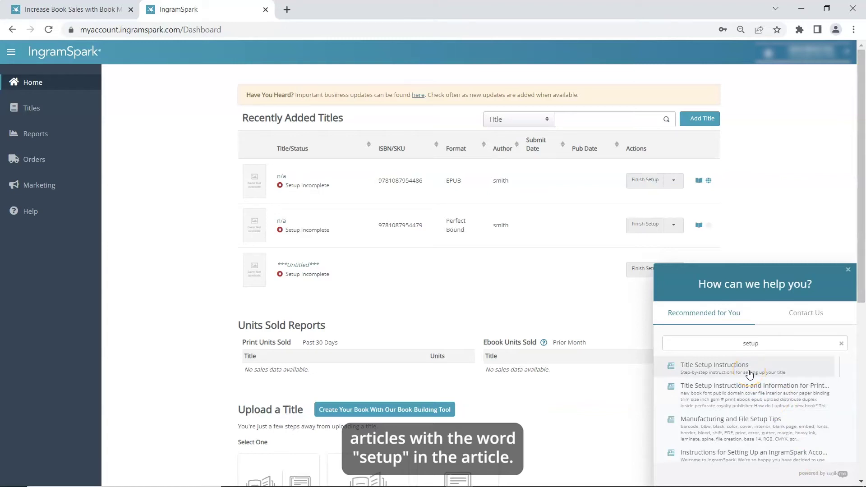
{"action": "left_click", "coordinate": [763, 343]}
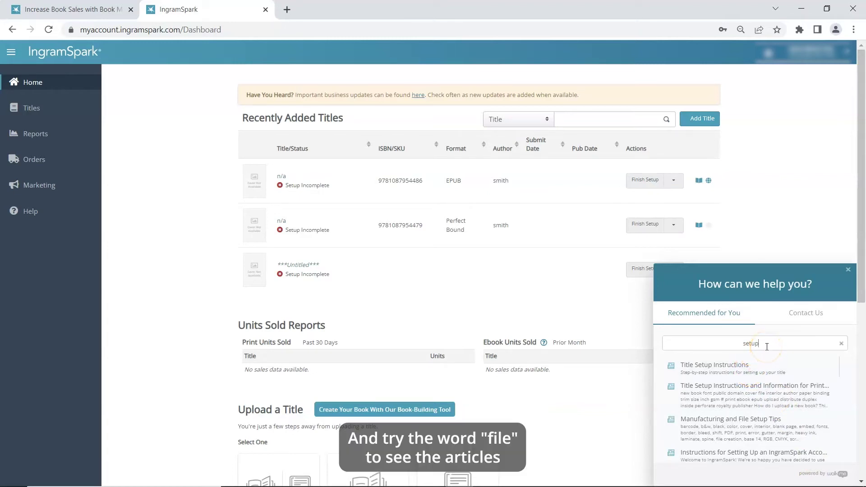
{"action": "key", "text": "BackSpace"}
{"action": "key", "text": "BackSpace"}
{"action": "key", "text": "BackSpace"}
{"action": "key", "text": "BackSpace"}
{"action": "key", "text": "BackSpace"}
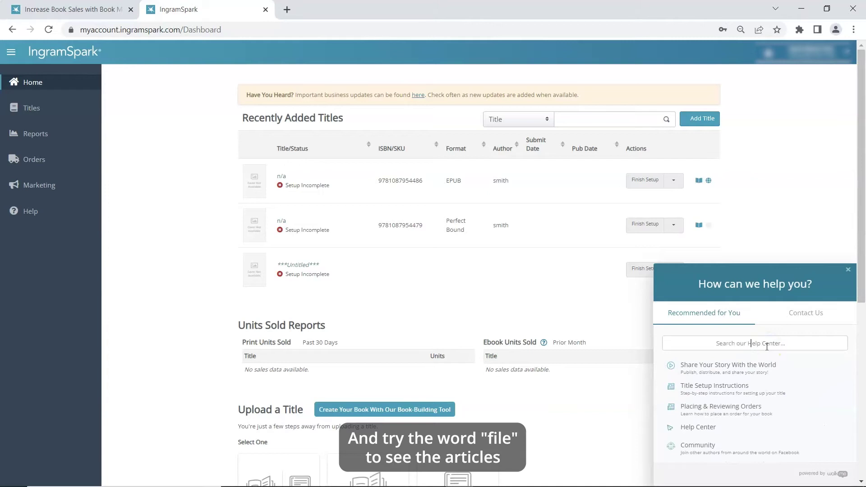
{"action": "type", "text": "file"}
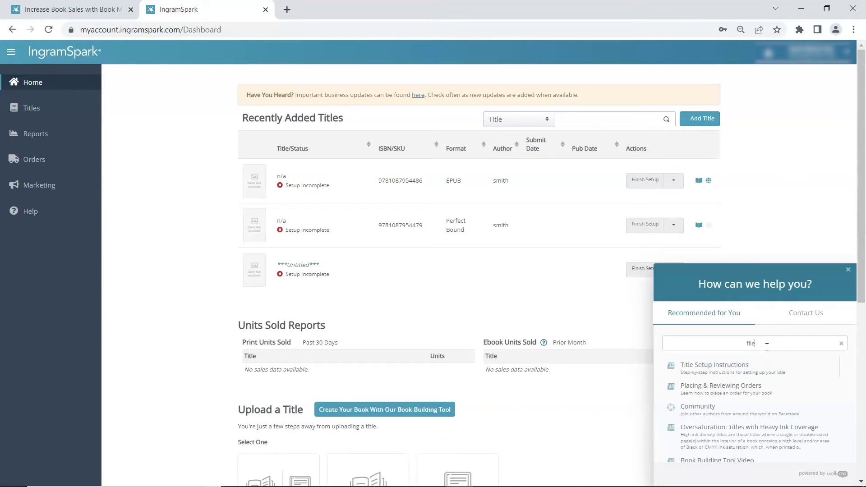
{"action": "left_click", "coordinate": [730, 367]}
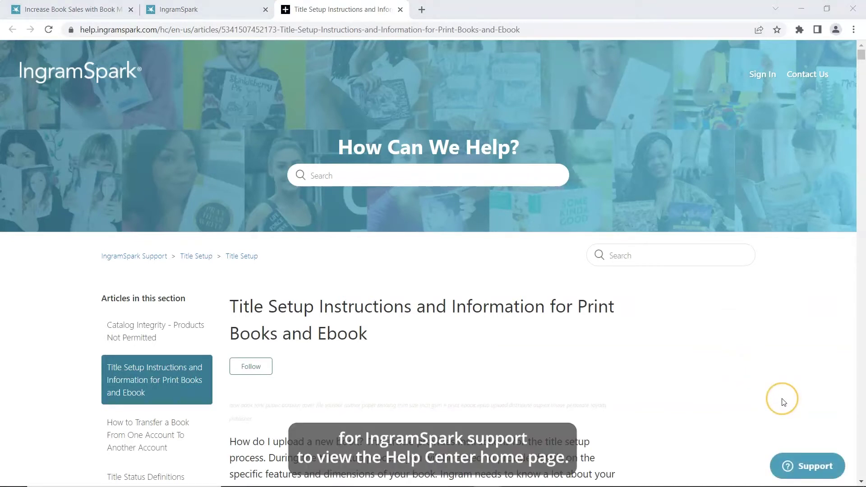
Open the Help Center home page from the article page's help panel
{"action": "left_click", "coordinate": [798, 466]}
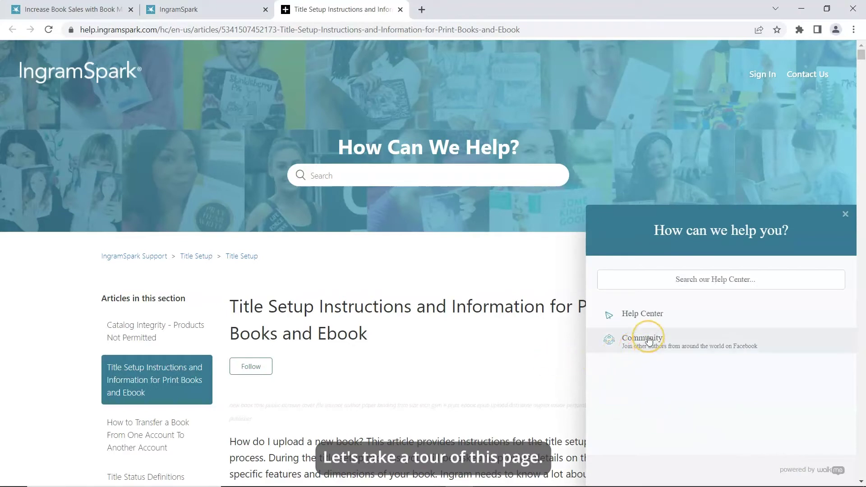
{"action": "left_click", "coordinate": [642, 314]}
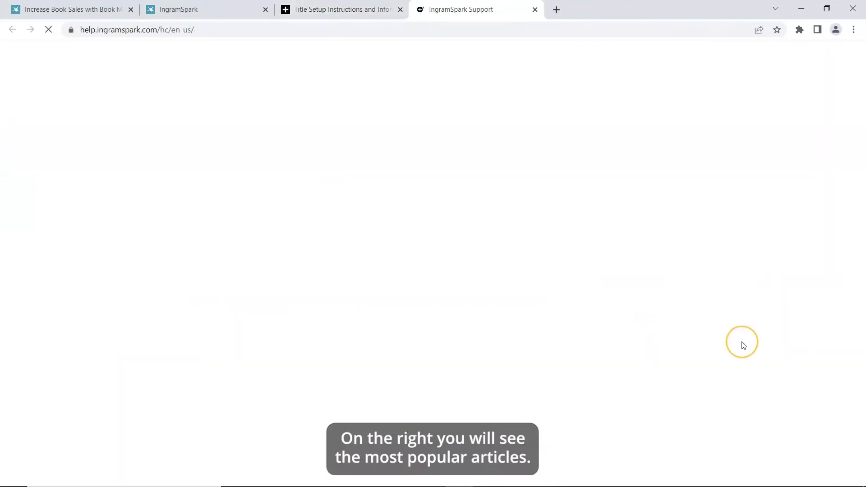
{"action": "scroll", "coordinate": [661, 325], "scroll_direction": "down", "scroll_amount": 2}
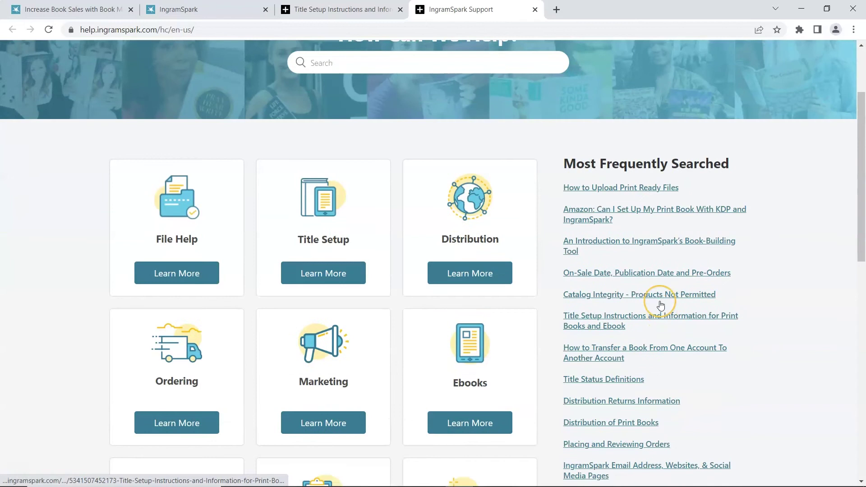
{"action": "scroll", "coordinate": [661, 305], "scroll_direction": "down", "scroll_amount": 1}
{"action": "scroll", "coordinate": [656, 306], "scroll_direction": "down", "scroll_amount": 3}
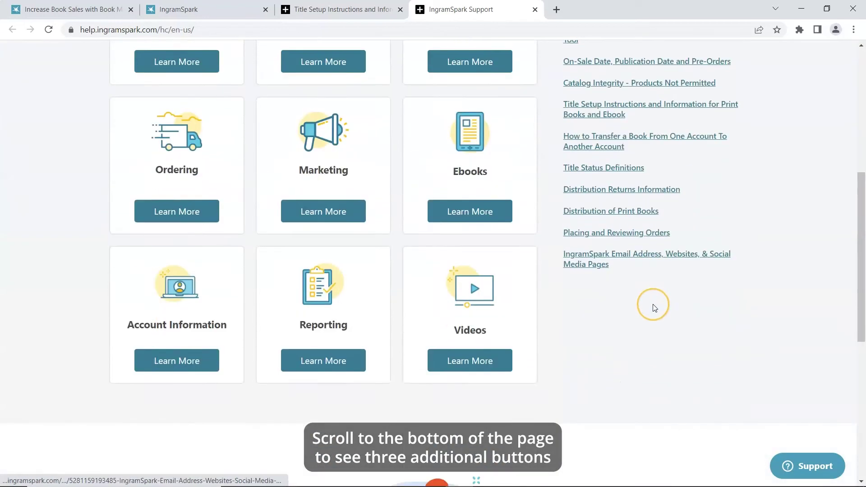
{"action": "scroll", "coordinate": [654, 308], "scroll_direction": "down", "scroll_amount": 3}
{"action": "scroll", "coordinate": [654, 308], "scroll_direction": "down", "scroll_amount": 2}
{"action": "scroll", "coordinate": [548, 318], "scroll_direction": "down", "scroll_amount": 2}
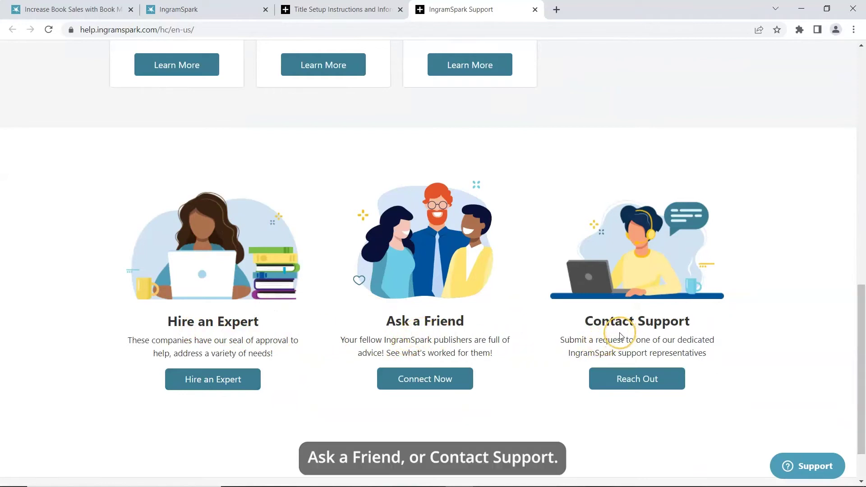
{"action": "scroll", "coordinate": [601, 330], "scroll_direction": "up", "scroll_amount": 1}
{"action": "scroll", "coordinate": [600, 330], "scroll_direction": "up", "scroll_amount": 3}
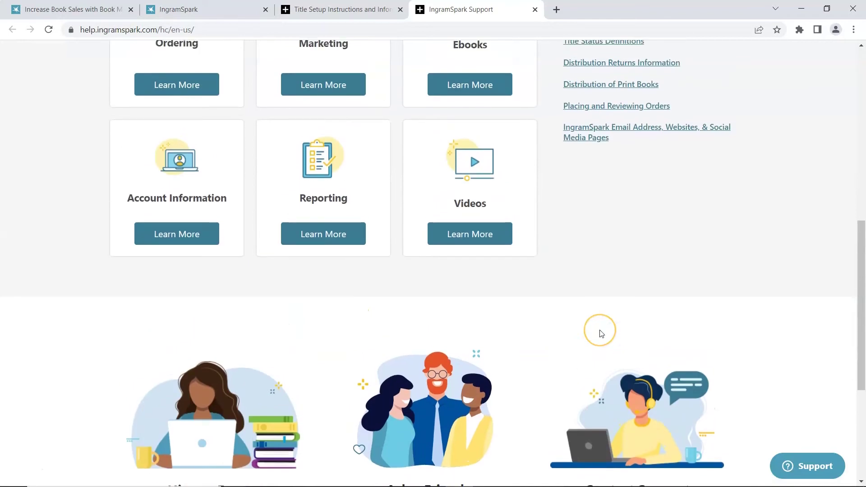
{"action": "scroll", "coordinate": [600, 330], "scroll_direction": "up", "scroll_amount": 4}
{"action": "scroll", "coordinate": [600, 331], "scroll_direction": "up", "scroll_amount": 2}
{"action": "scroll", "coordinate": [600, 333], "scroll_direction": "up", "scroll_amount": 2}
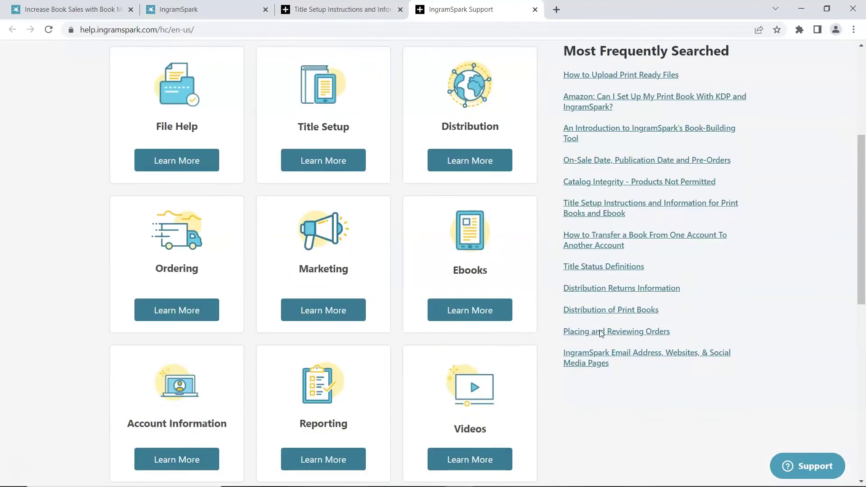
{"action": "scroll", "coordinate": [600, 333], "scroll_direction": "up", "scroll_amount": 2}
{"action": "scroll", "coordinate": [600, 333], "scroll_direction": "up", "scroll_amount": 2}
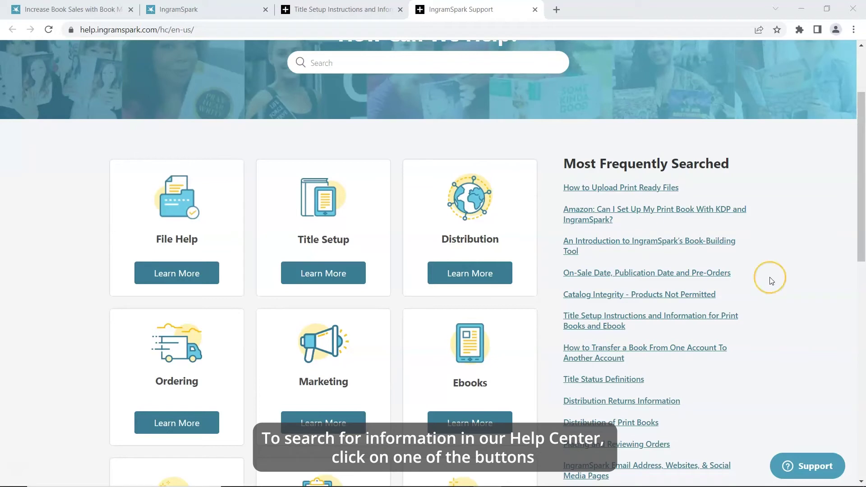
Search the Title Setup category's articles for 'title'
{"action": "left_click", "coordinate": [334, 269]}
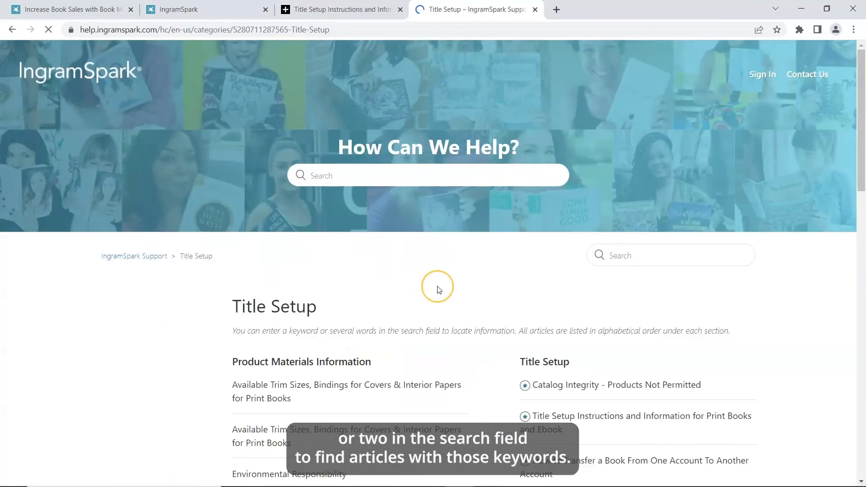
{"action": "scroll", "coordinate": [586, 293], "scroll_direction": "down", "scroll_amount": 1}
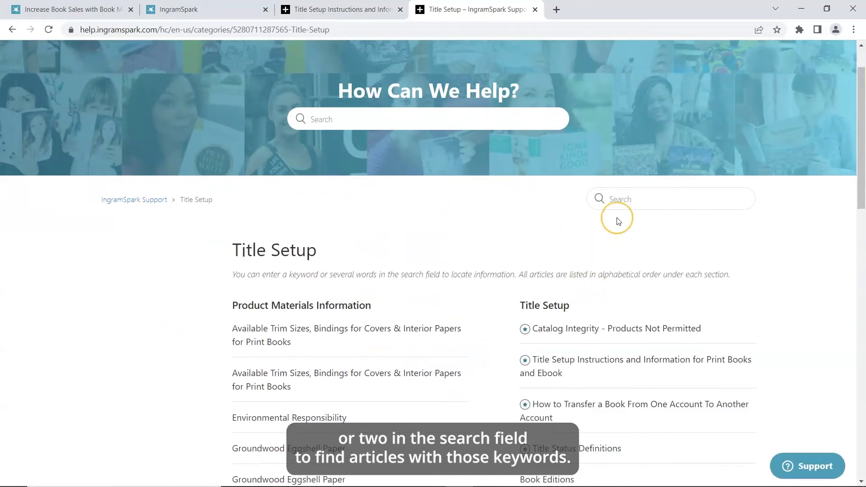
{"action": "left_click", "coordinate": [616, 200]}
{"action": "type", "text": "t"}
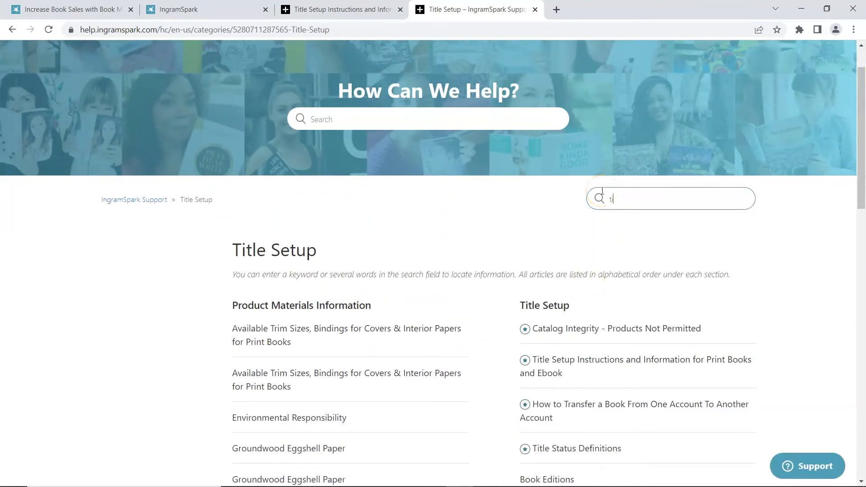
{"action": "type", "text": "itle"}
{"action": "key", "text": "Return"}
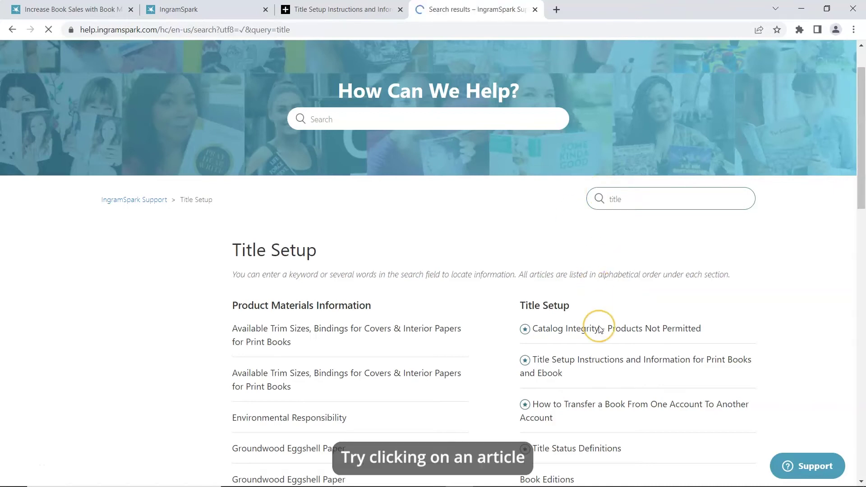
{"action": "scroll", "coordinate": [418, 337], "scroll_direction": "down", "scroll_amount": 2}
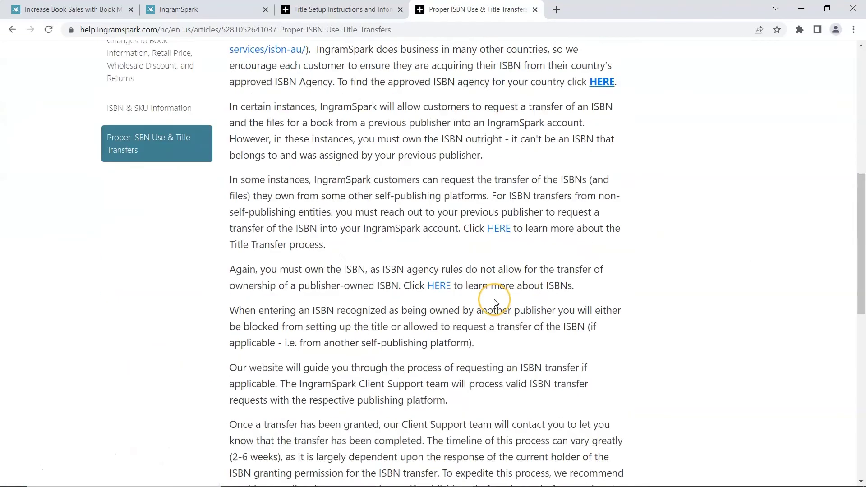
{"action": "scroll", "coordinate": [502, 308], "scroll_direction": "down", "scroll_amount": 3}
{"action": "scroll", "coordinate": [496, 305], "scroll_direction": "down", "scroll_amount": 2}
Vote Yes on whether the Proper ISBN Use & Title Transfers article was helpful
{"action": "left_click", "coordinate": [399, 304]}
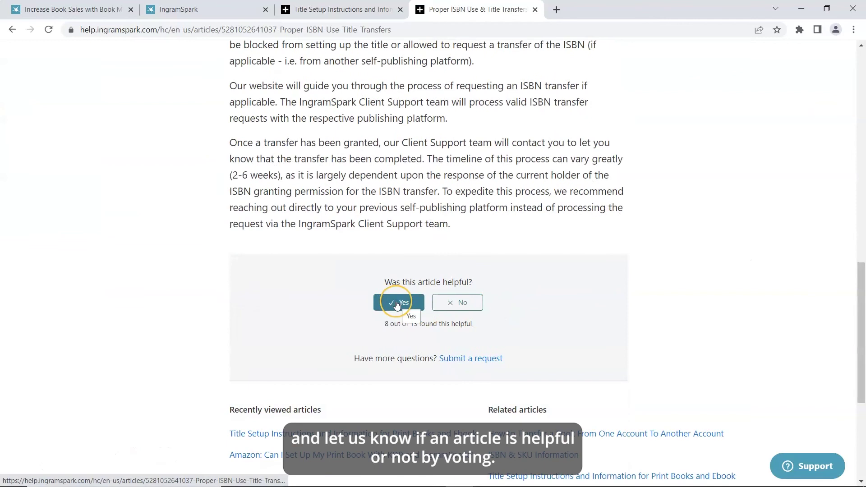
{"action": "scroll", "coordinate": [473, 325], "scroll_direction": "down", "scroll_amount": 2}
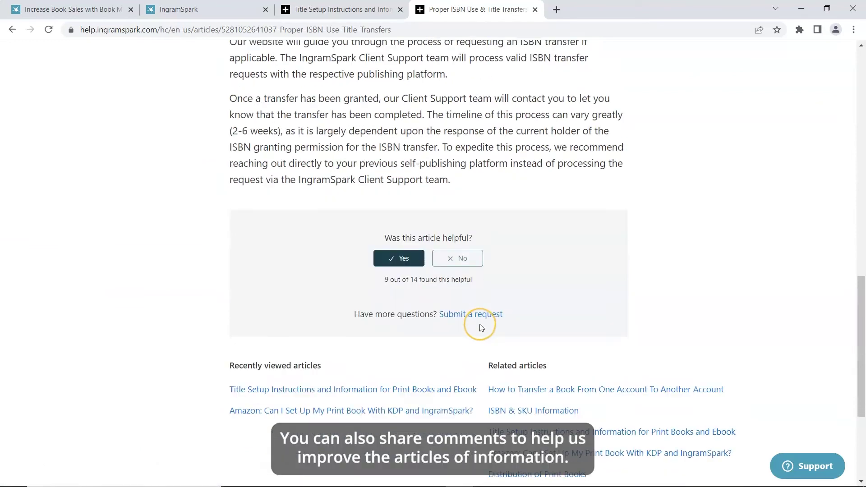
{"action": "scroll", "coordinate": [482, 326], "scroll_direction": "down", "scroll_amount": 1}
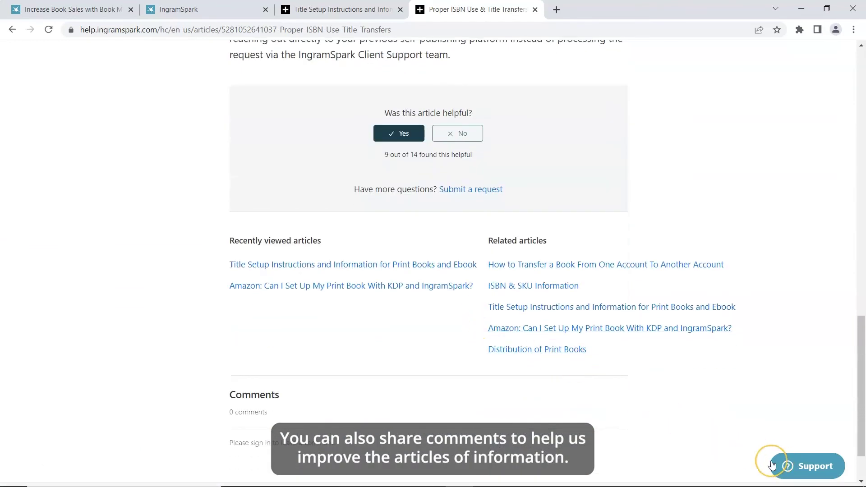
{"action": "scroll", "coordinate": [460, 433], "scroll_direction": "down", "scroll_amount": 1}
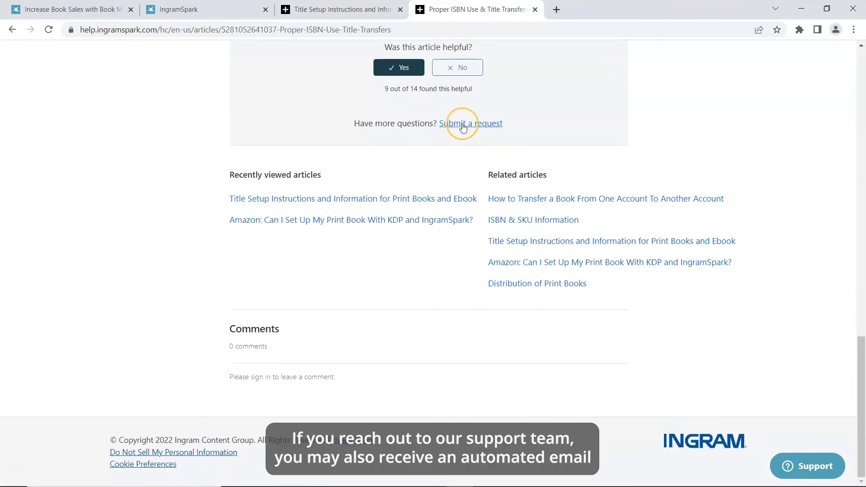
Open the blank 'Submit a request' support form
{"action": "left_click", "coordinate": [461, 126]}
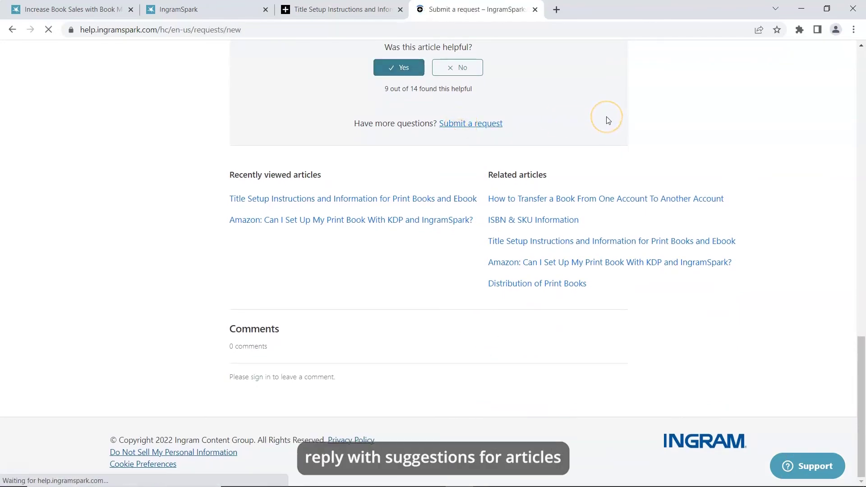
{"action": "scroll", "coordinate": [432, 223], "scroll_direction": "down", "scroll_amount": 2}
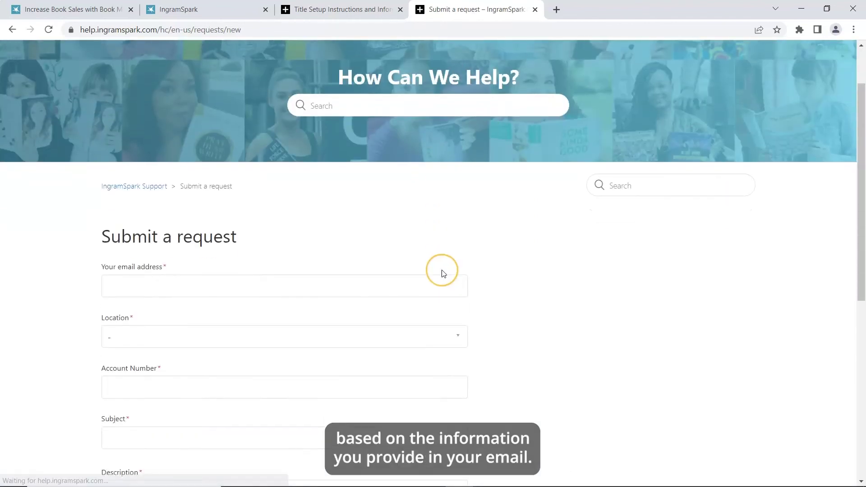
{"action": "scroll", "coordinate": [447, 264], "scroll_direction": "down", "scroll_amount": 1}
{"action": "scroll", "coordinate": [454, 271], "scroll_direction": "down", "scroll_amount": 2}
{"action": "scroll", "coordinate": [457, 270], "scroll_direction": "down", "scroll_amount": 2}
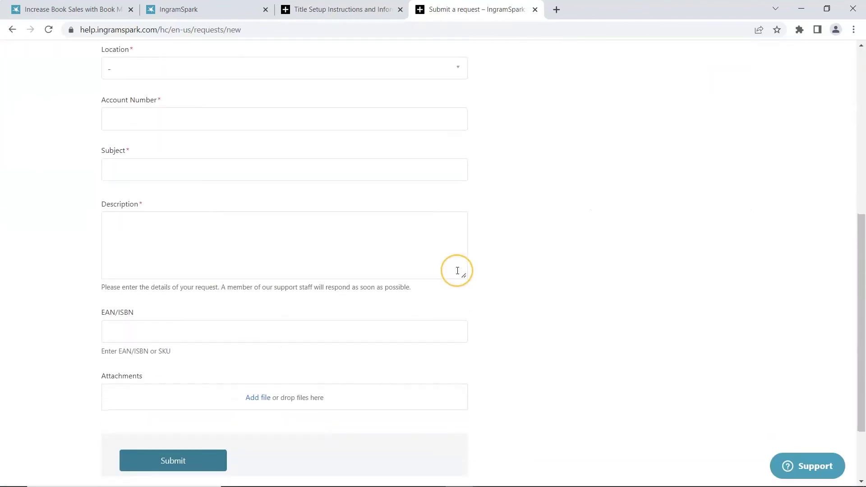
{"action": "scroll", "coordinate": [557, 275], "scroll_direction": "up", "scroll_amount": 2}
{"action": "scroll", "coordinate": [557, 274], "scroll_direction": "up", "scroll_amount": 3}
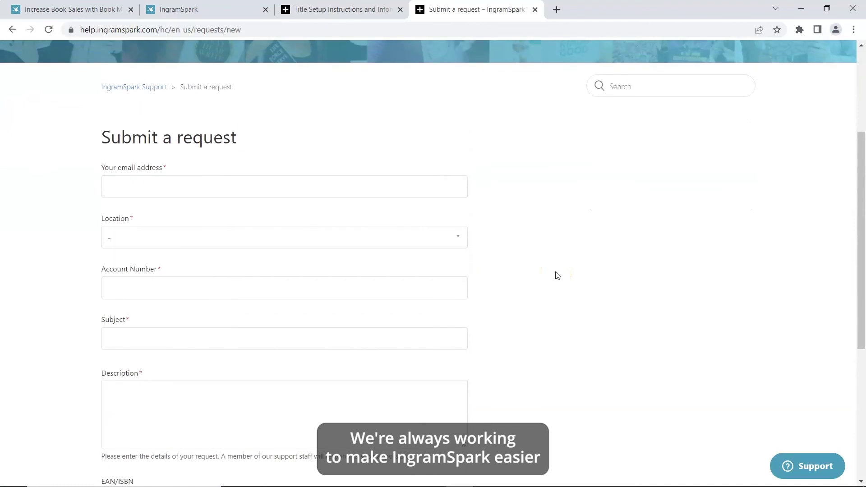